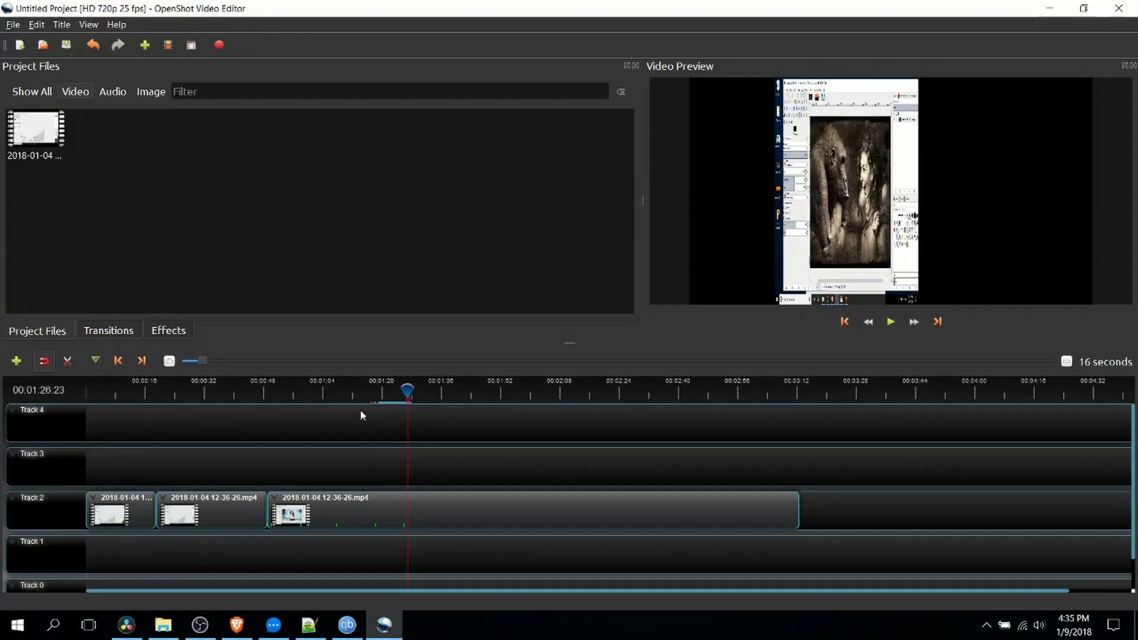
# Step: Scrub the playhead between 00:01:18:03 and 00:01:26:15 to preview the footage
pyautogui.click(373, 391)
pyautogui.moveTo(373, 390); pyautogui.dragTo(378, 386)
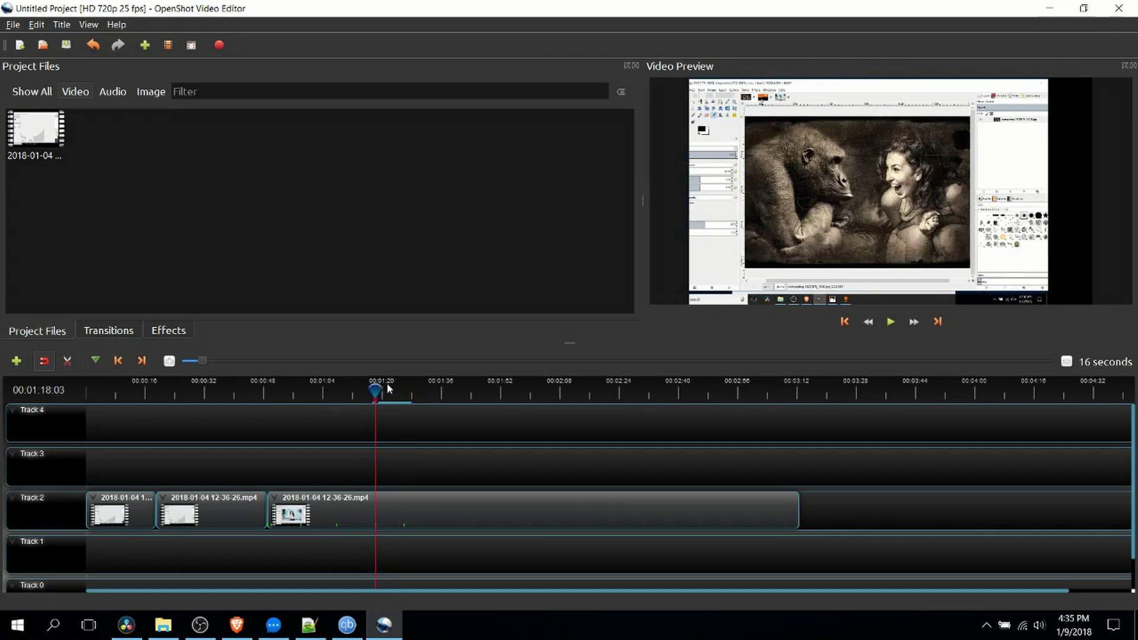
pyautogui.click(406, 392)
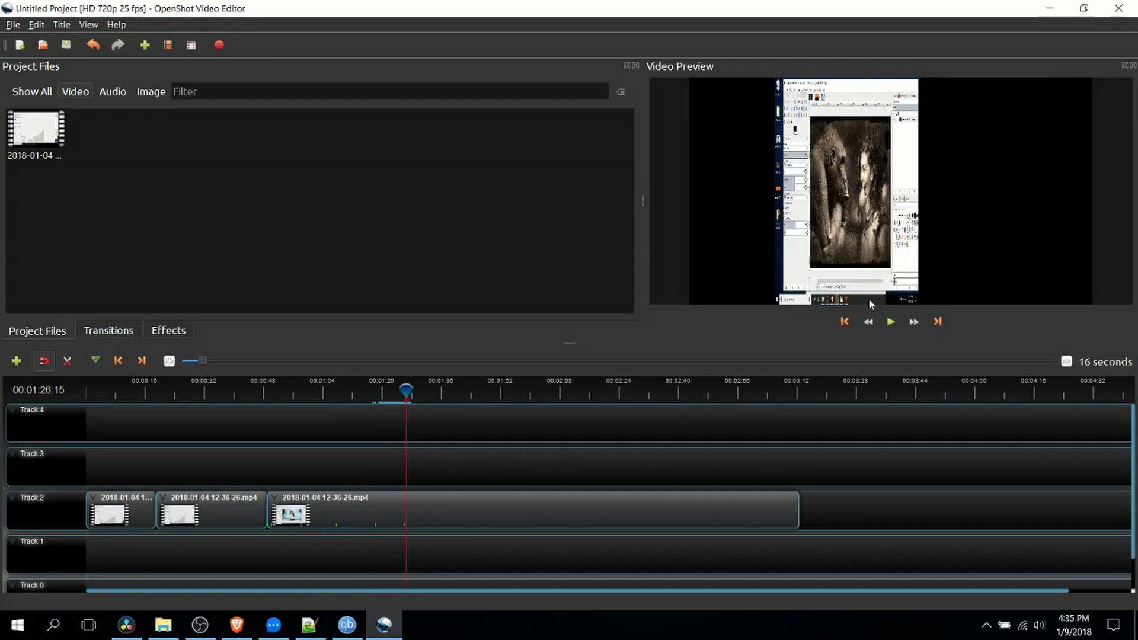
pyautogui.click(376, 388)
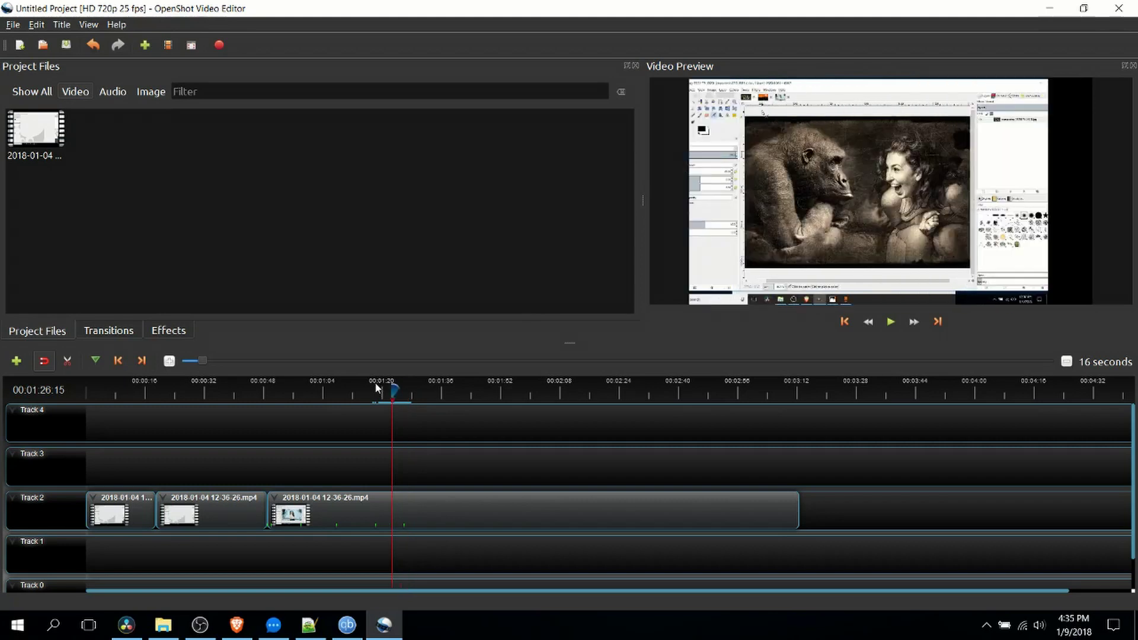
# Step: Play briefly from 00:01:18:03, stop, and park the playhead back at 00:01:18:03
pyautogui.press('space')
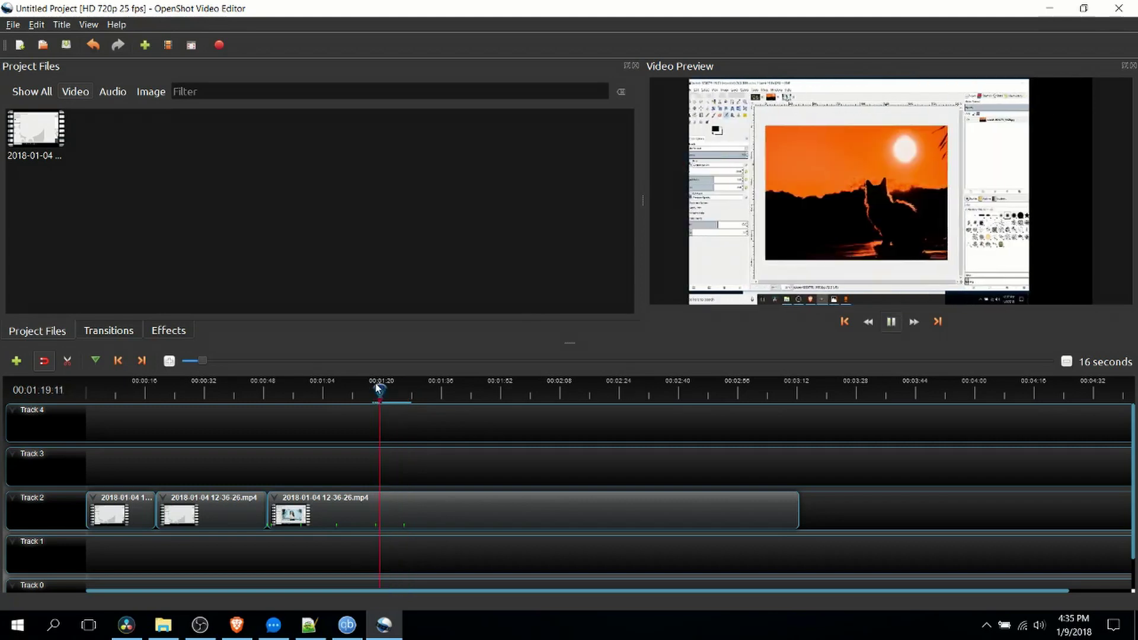
pyautogui.press('space')
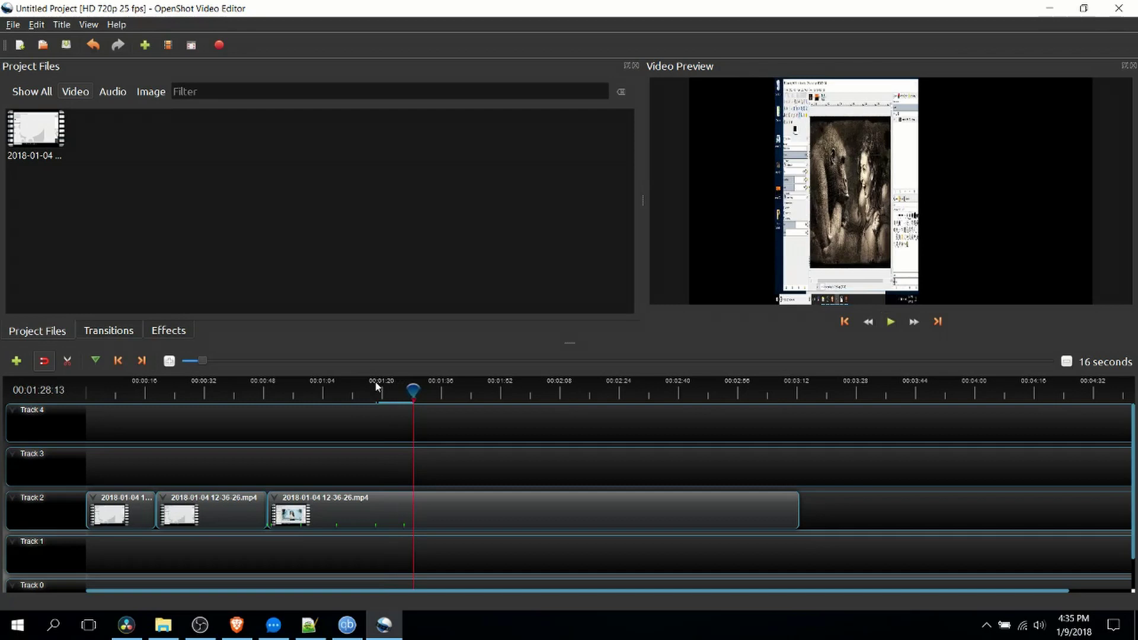
pyautogui.click(378, 390)
pyautogui.moveTo(377, 392); pyautogui.dragTo(376, 391)
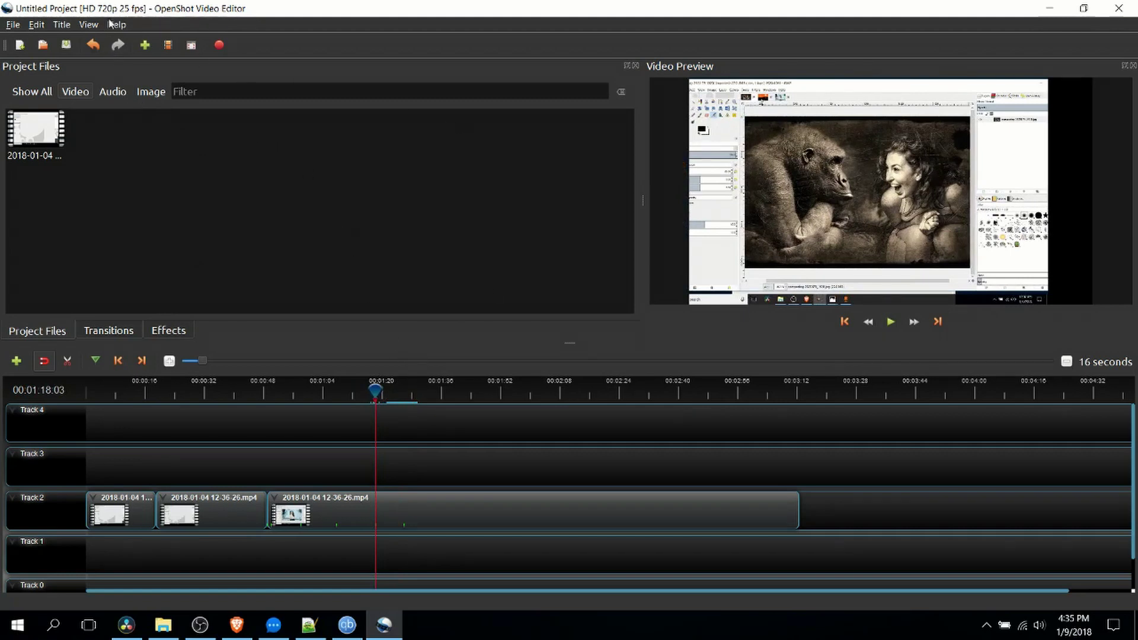
# Step: Switch the window layout to Advanced View from the View > Views menu
pyautogui.click(88, 27)
pyautogui.moveTo(109, 75)
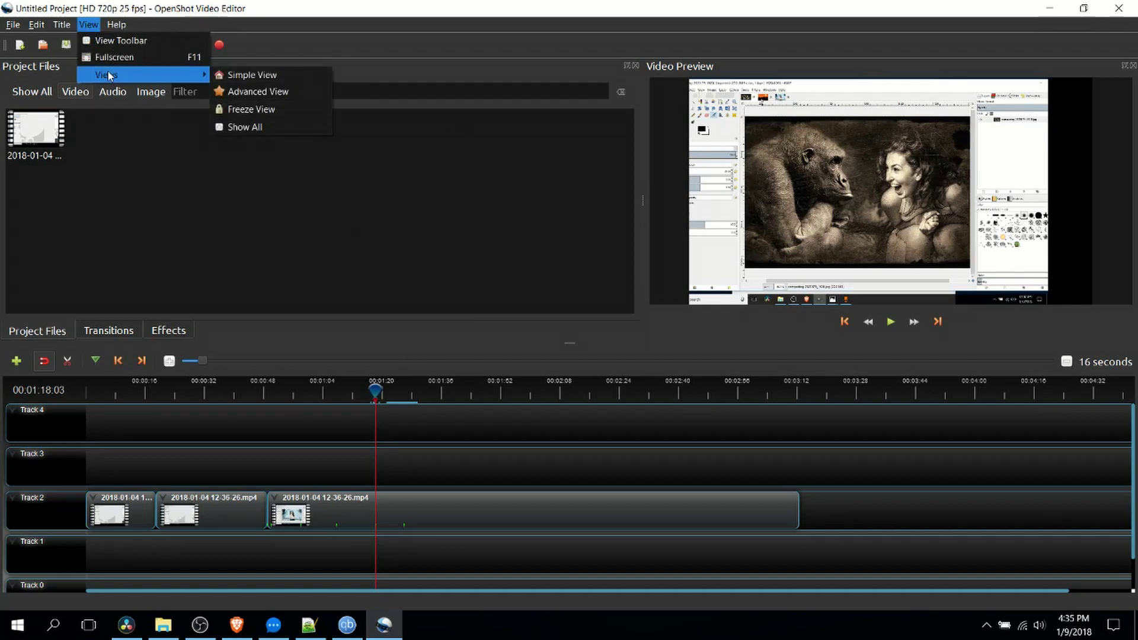
pyautogui.click(279, 91)
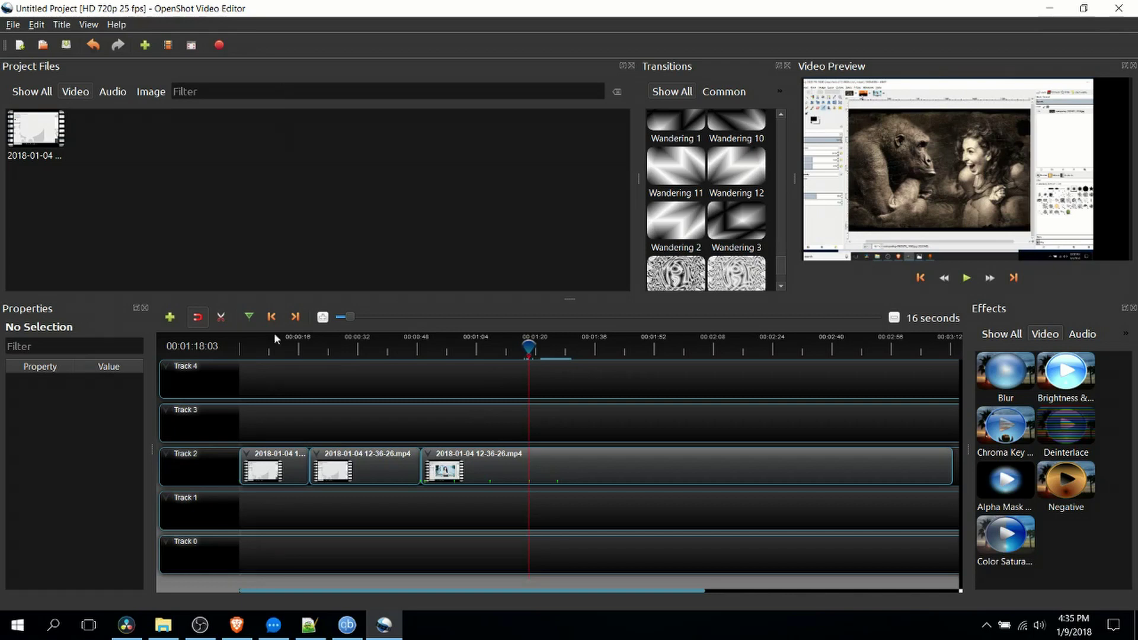
# Step: Select the third Track 2 clip and set an Alpha keyframe of 1.00 at 00:01:35:18
pyautogui.click(569, 460)
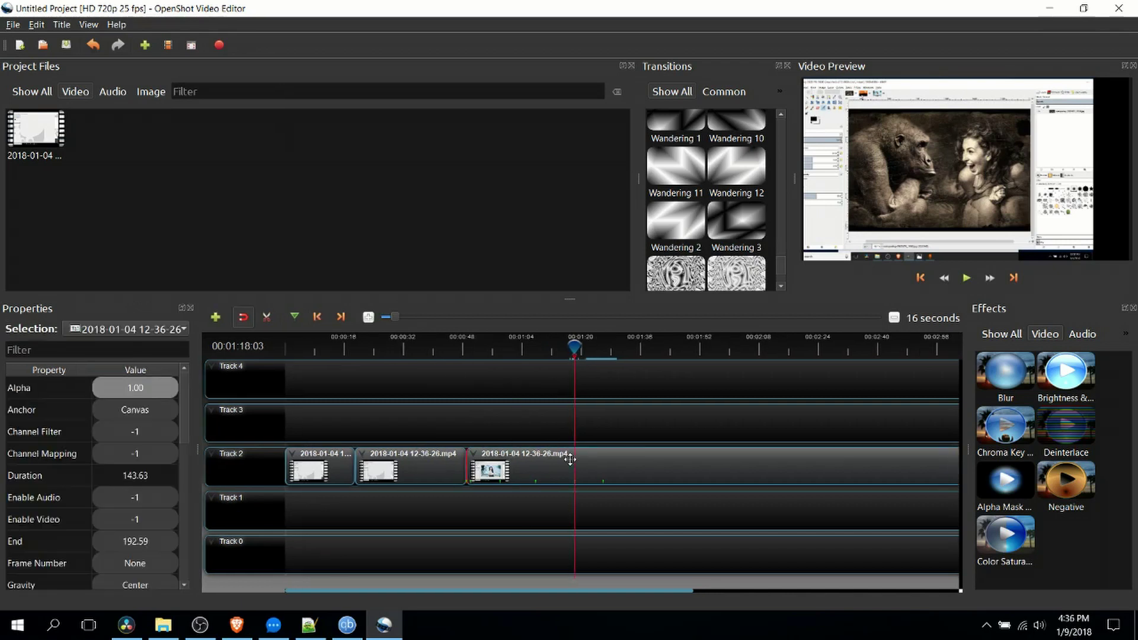
pyautogui.click(639, 348)
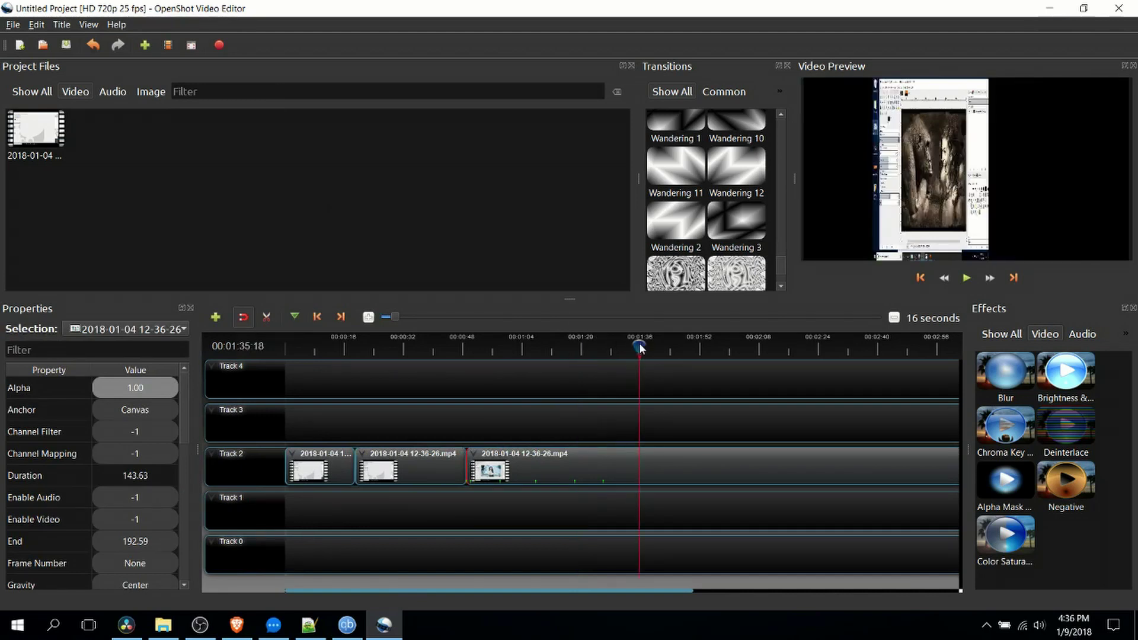
pyautogui.scroll(-2, 44, 488)
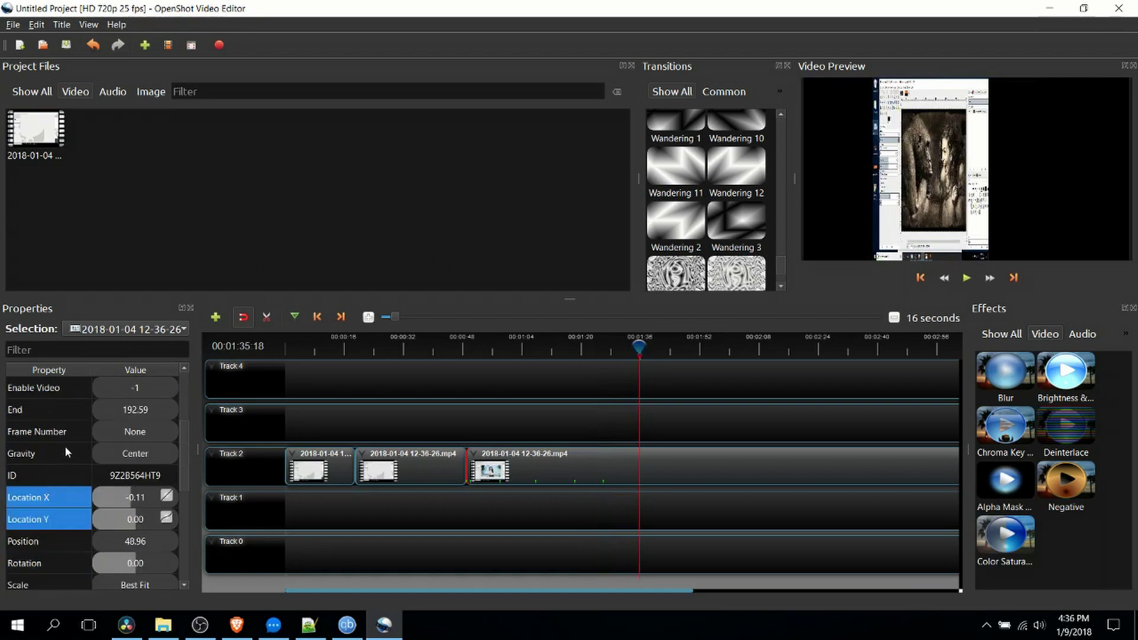
pyautogui.scroll(2, 65, 443)
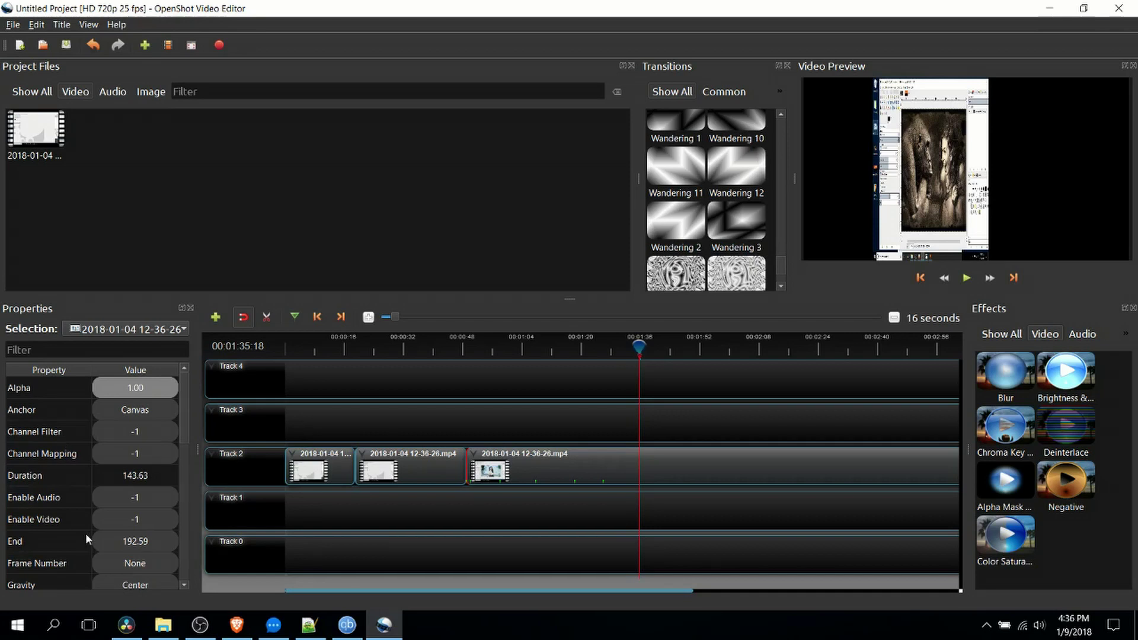
pyautogui.click(31, 387)
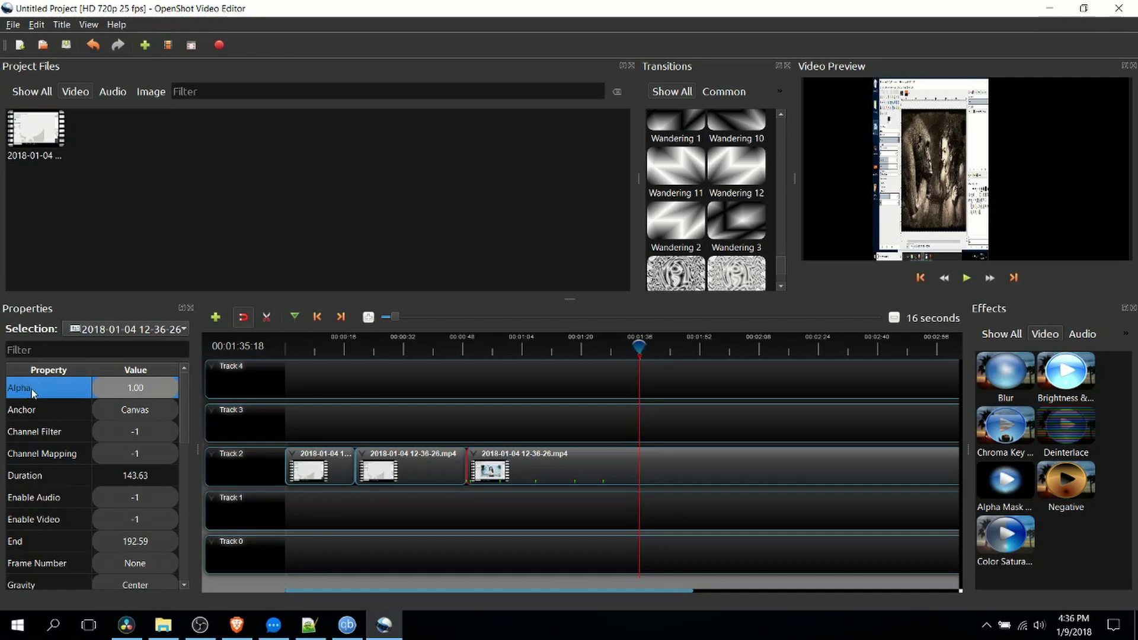
pyautogui.click(136, 389)
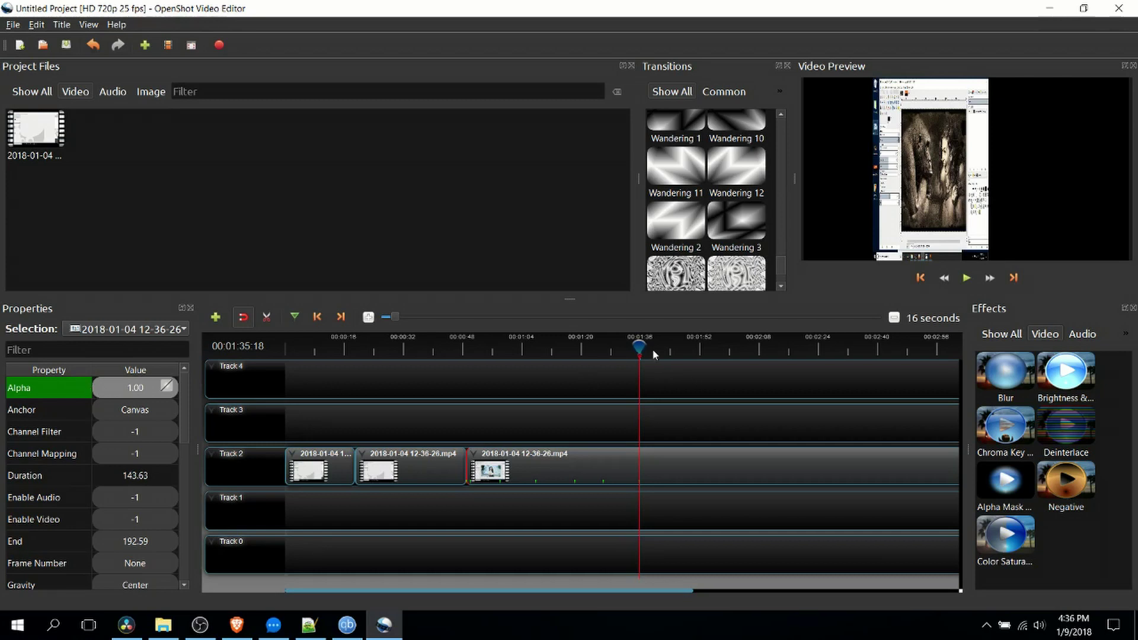
# Step: Add an Alpha keyframe of 0.50 at 00:01:43:22, then rewind to 00:01:35:02 for previewing
pyautogui.moveTo(639, 346); pyautogui.dragTo(669, 344)
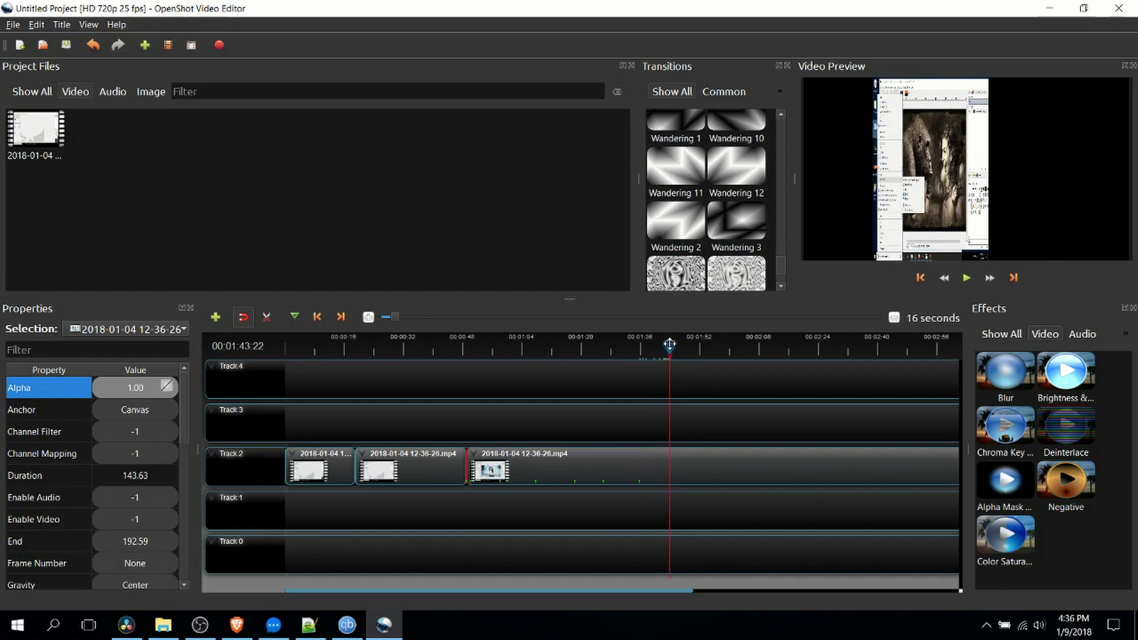
pyautogui.doubleClick(145, 385)
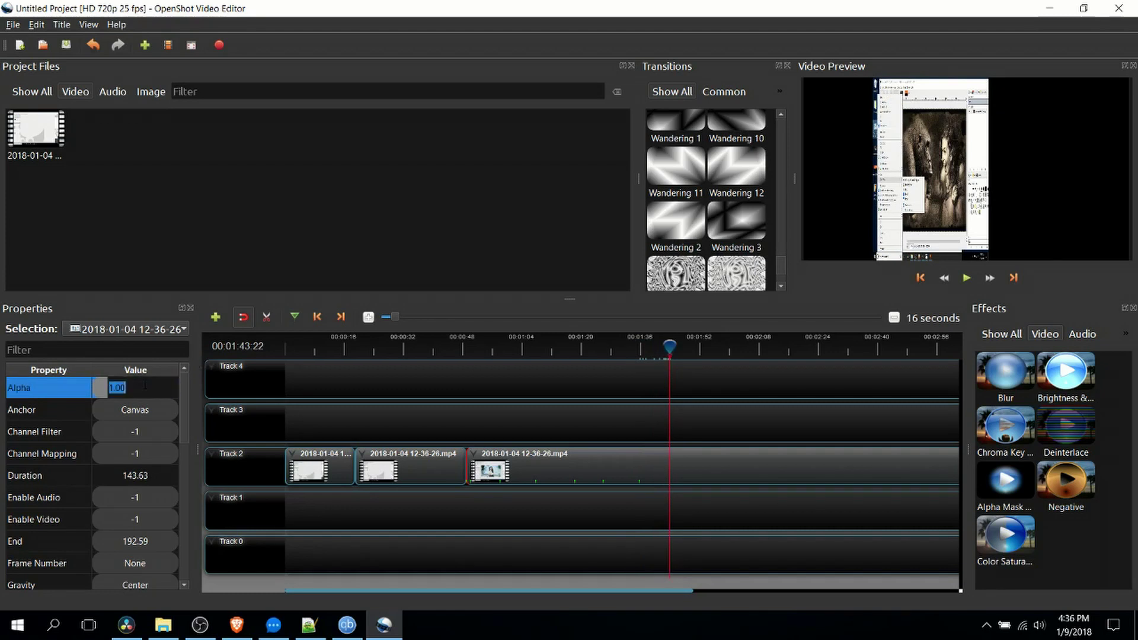
pyautogui.write('0.5')
pyautogui.press('Return')
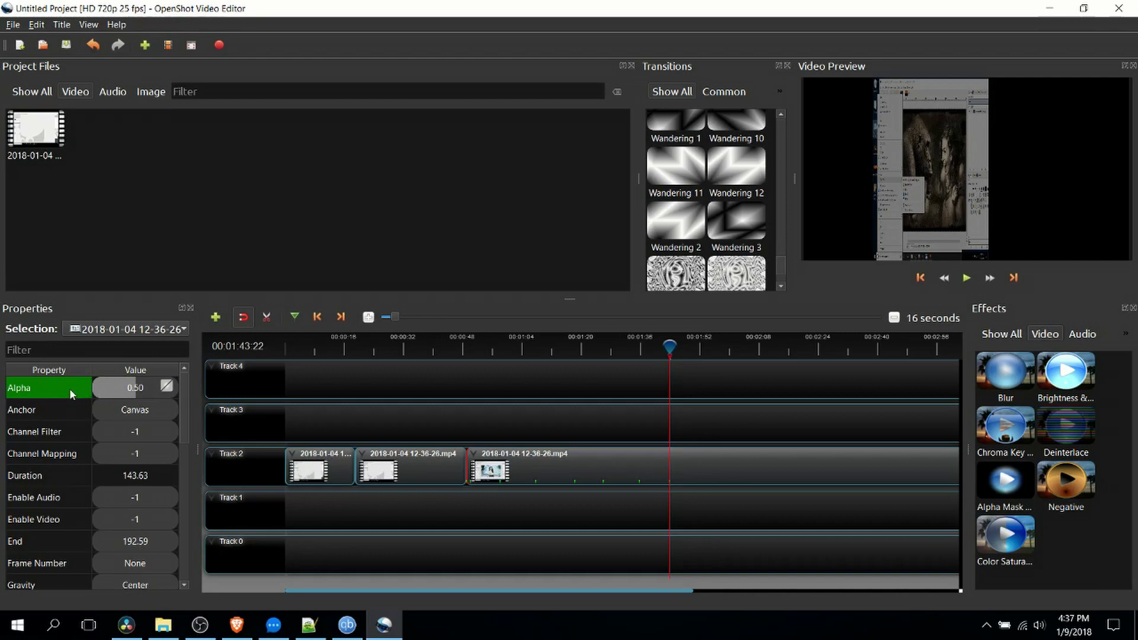
pyautogui.click(637, 350)
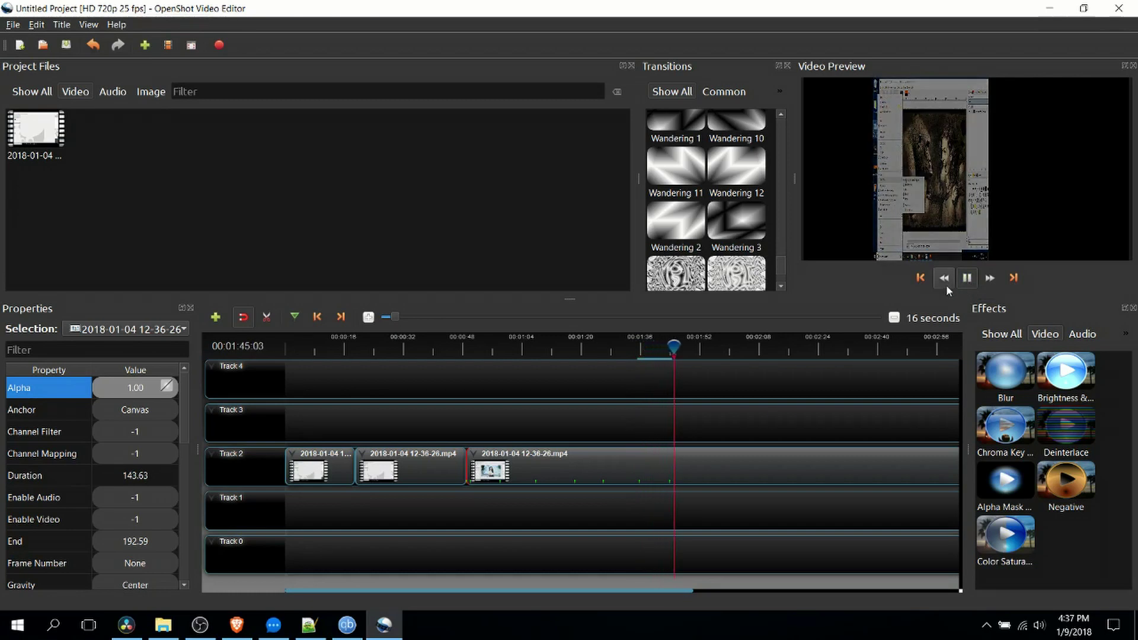
# Step: Stop playback and set a Rotation keyframe of 0 at 00:01:52:25
pyautogui.click(966, 279)
pyautogui.scroll(-3, 32, 499)
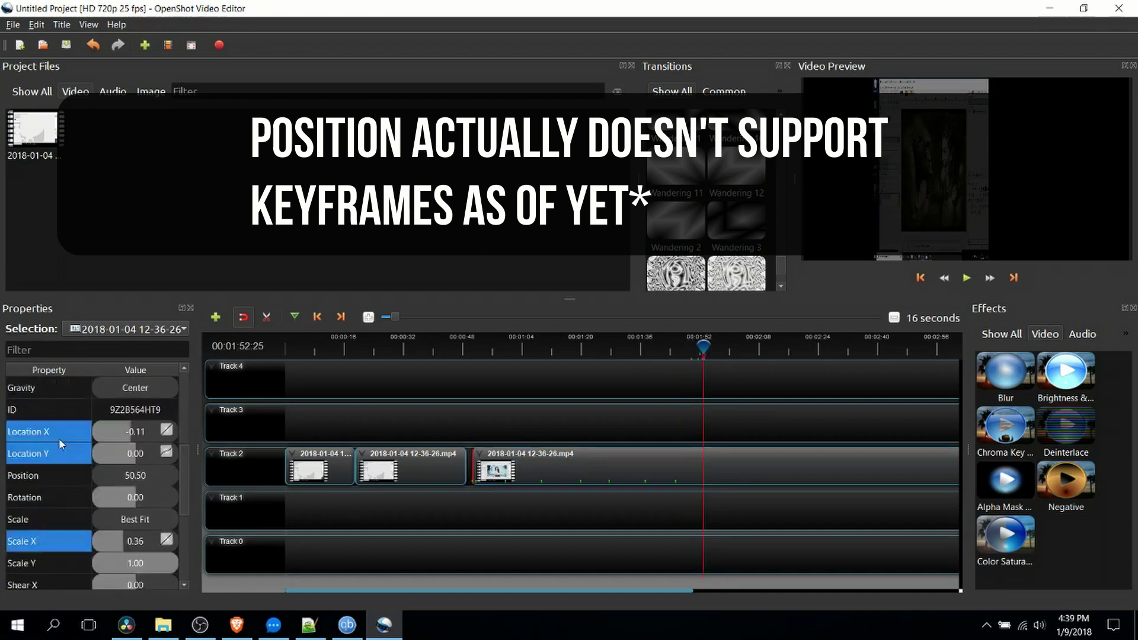
pyautogui.scroll(-3, 64, 438)
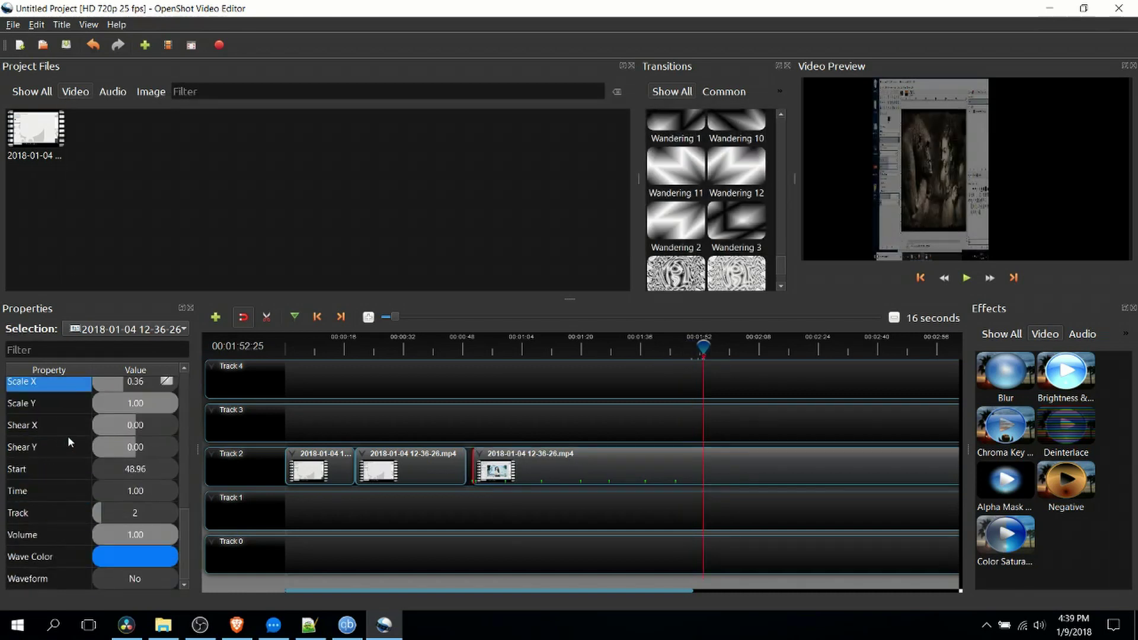
pyautogui.scroll(4, 68, 436)
pyautogui.scroll(-1, 71, 436)
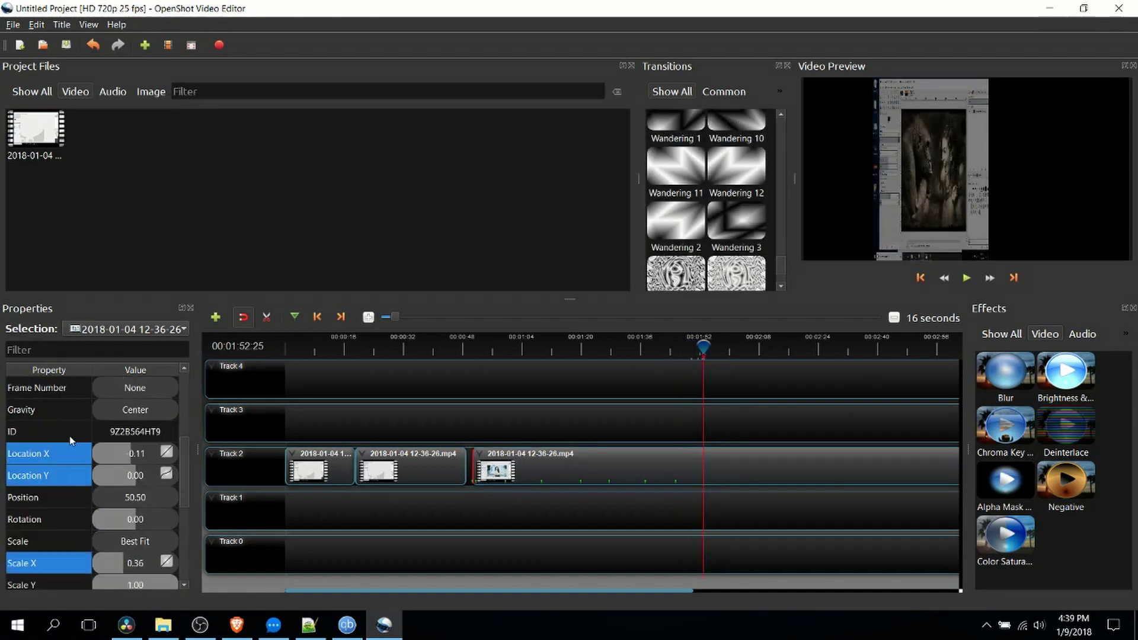
pyautogui.click(42, 518)
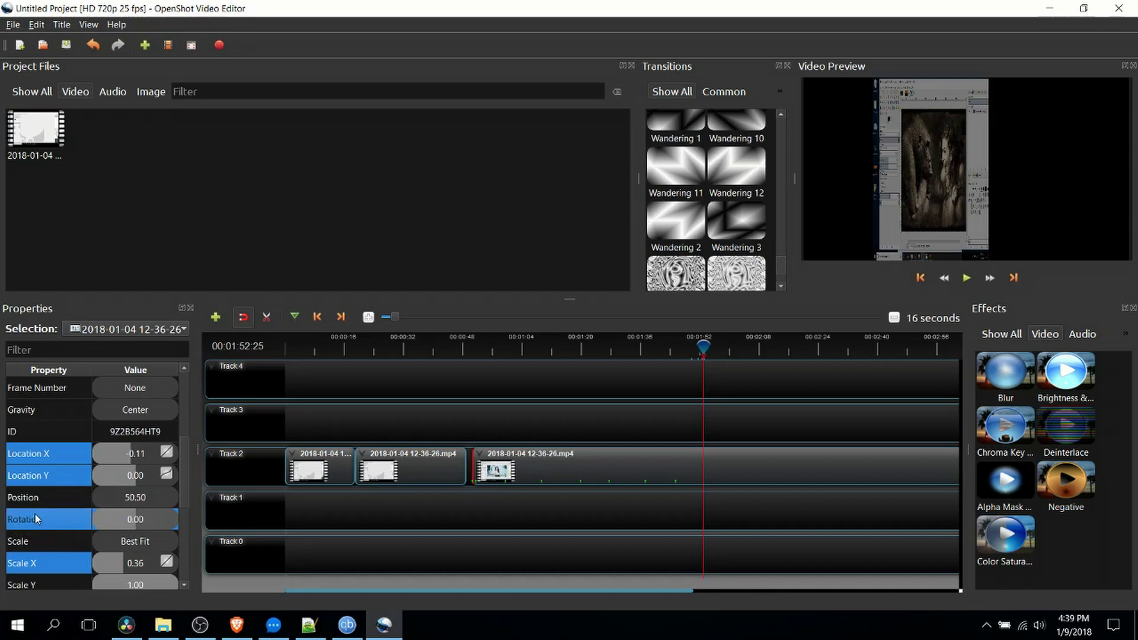
pyautogui.doubleClick(142, 526)
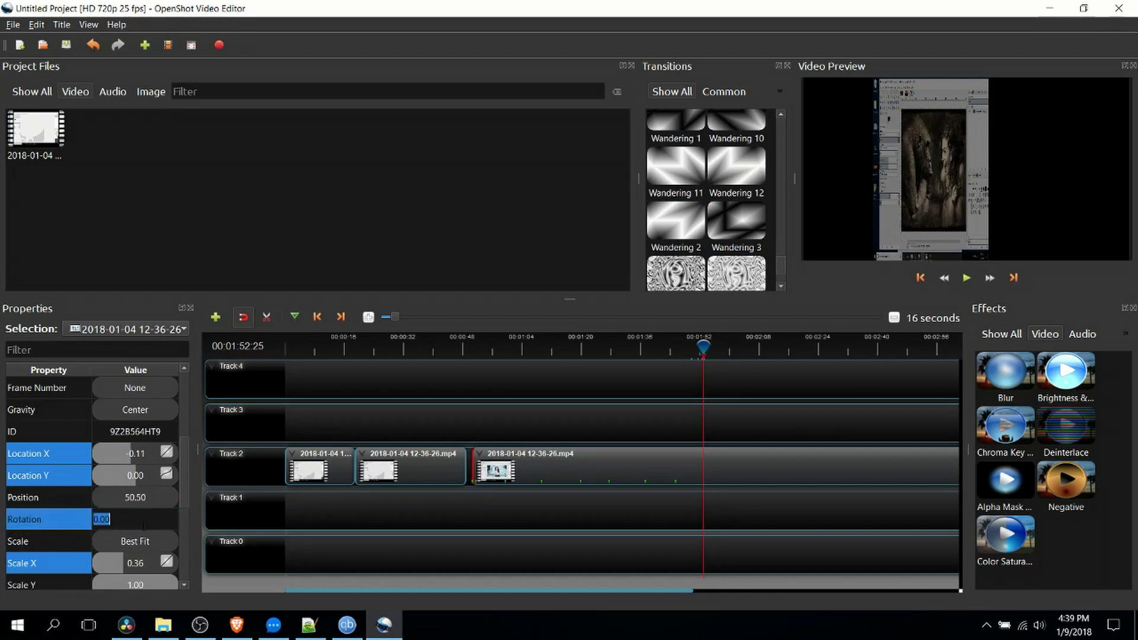
pyautogui.write('0')
pyautogui.press('Return')
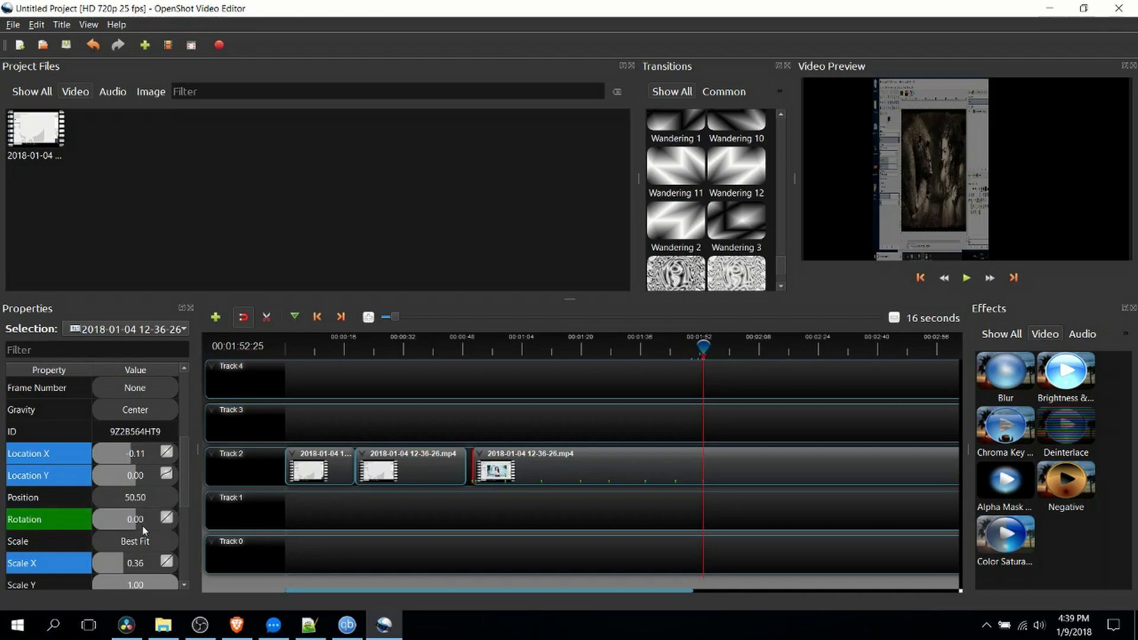
# Step: Set a Rotation keyframe of 5 at 00:01:59:14 and scrub through to preview the tilt
pyautogui.click(727, 345)
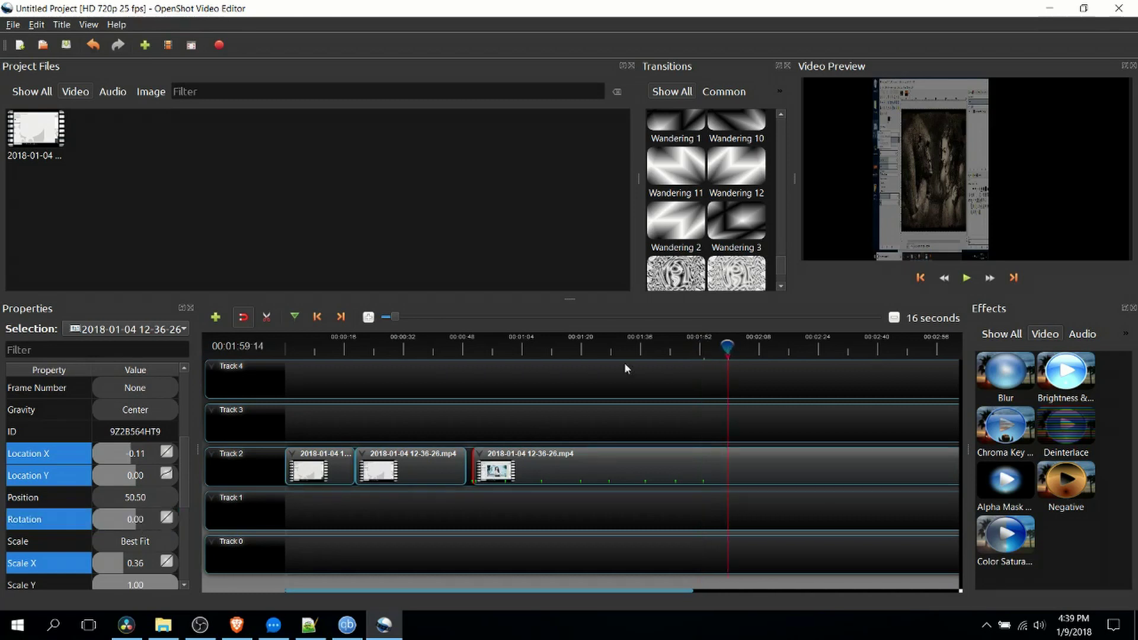
pyautogui.doubleClick(143, 514)
pyautogui.write('5')
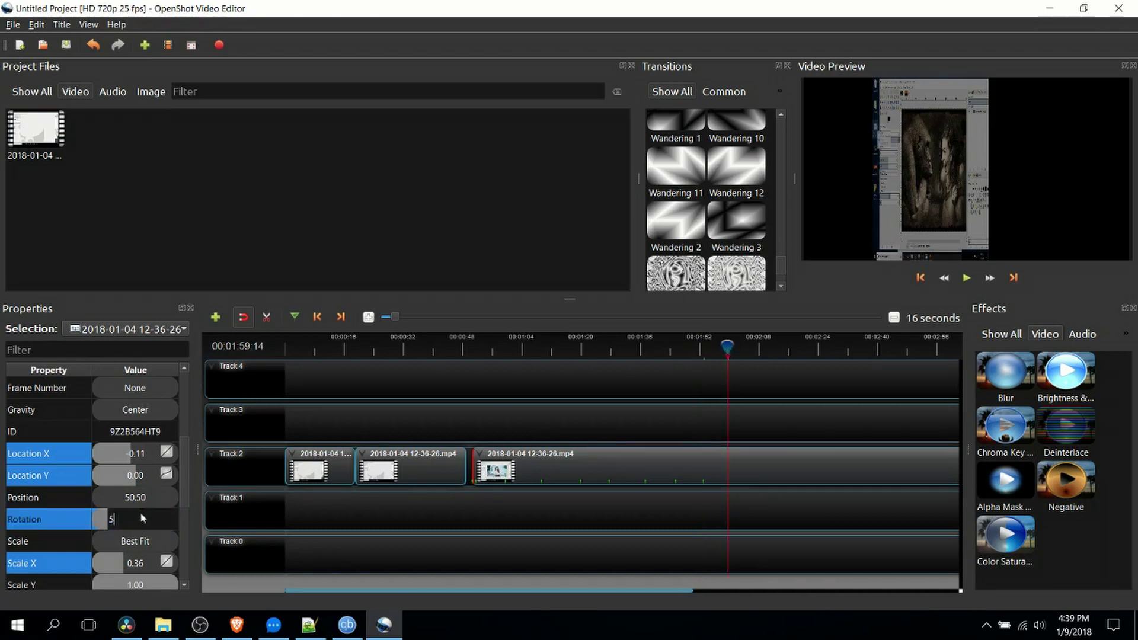
pyautogui.press('Return')
pyautogui.click(721, 345)
pyautogui.moveTo(711, 342); pyautogui.dragTo(740, 341)
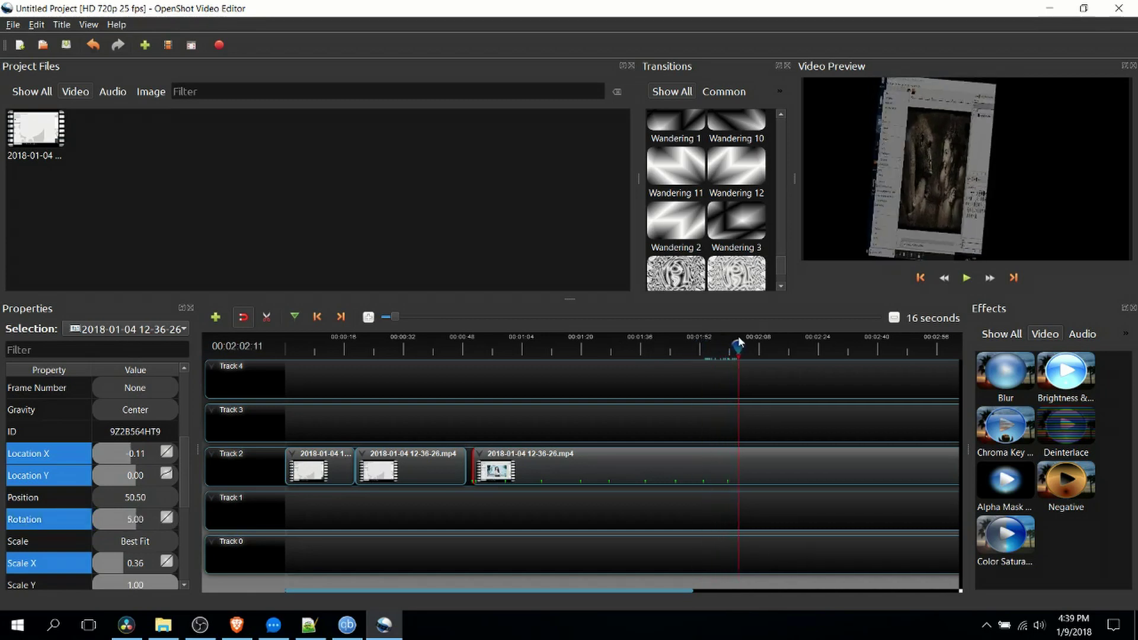
# Step: Open the Bezier/Linear/Constant keyframe menu for the Rotation property
pyautogui.rightClick(63, 525)
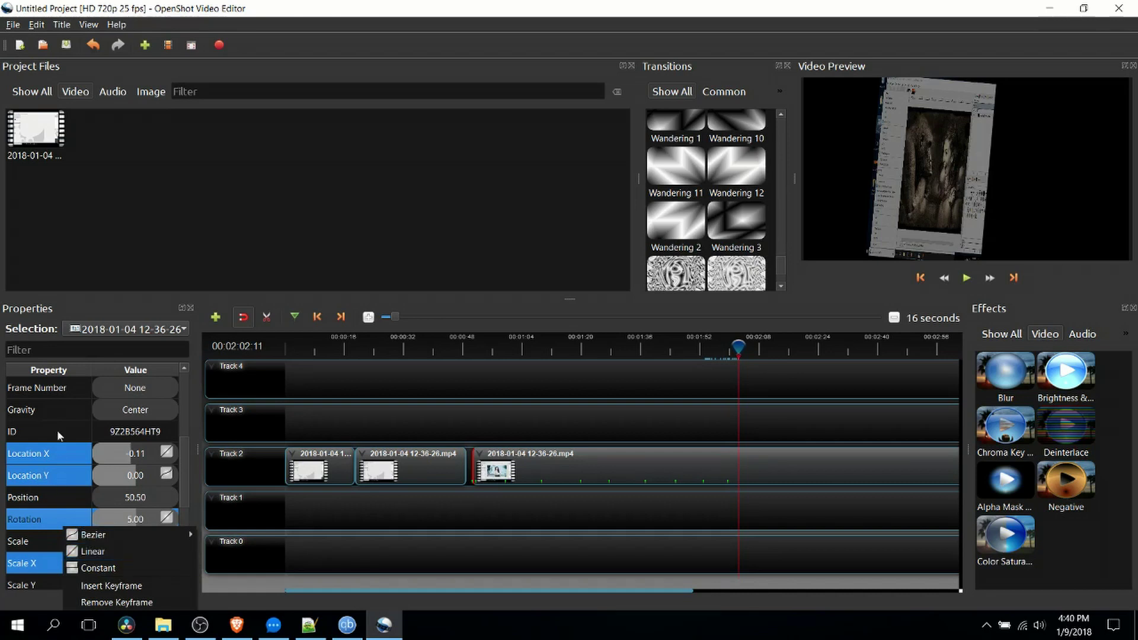
# Step: Change the third clip's Track property from 2 to 0, then deselect the clip
pyautogui.scroll(-3, 70, 525)
pyautogui.click(45, 478)
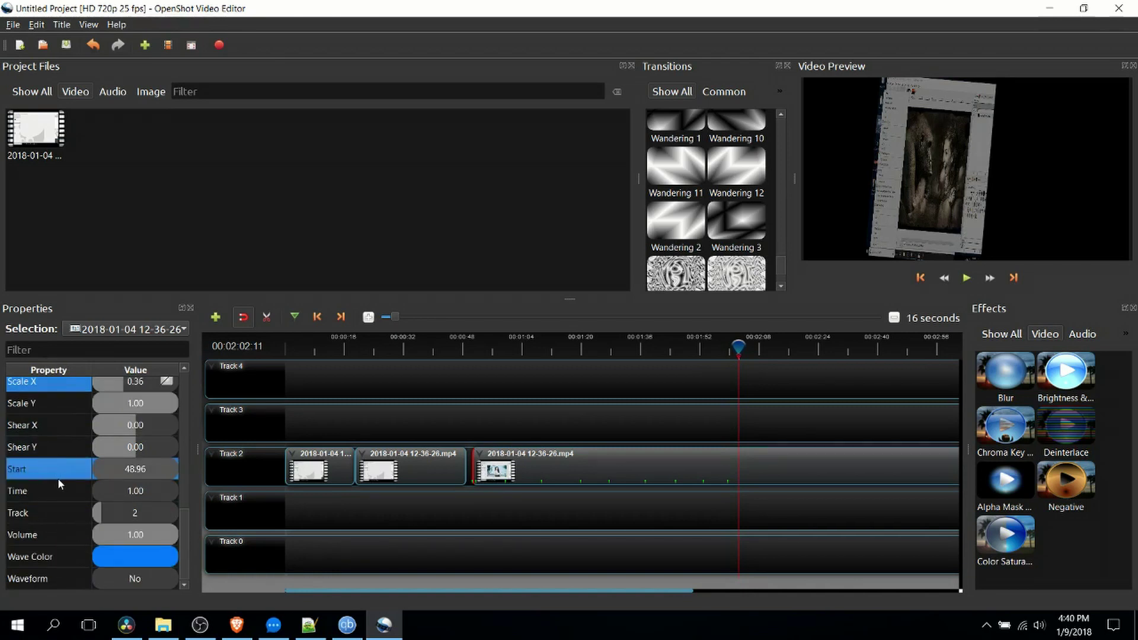
pyautogui.rightClick(55, 541)
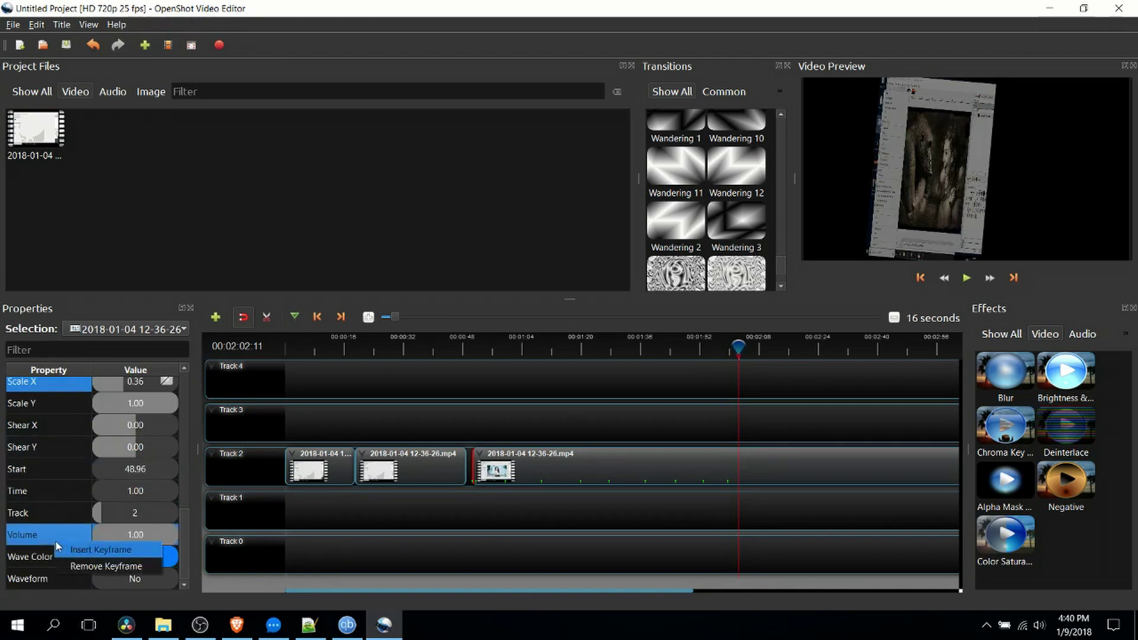
pyautogui.click(47, 510)
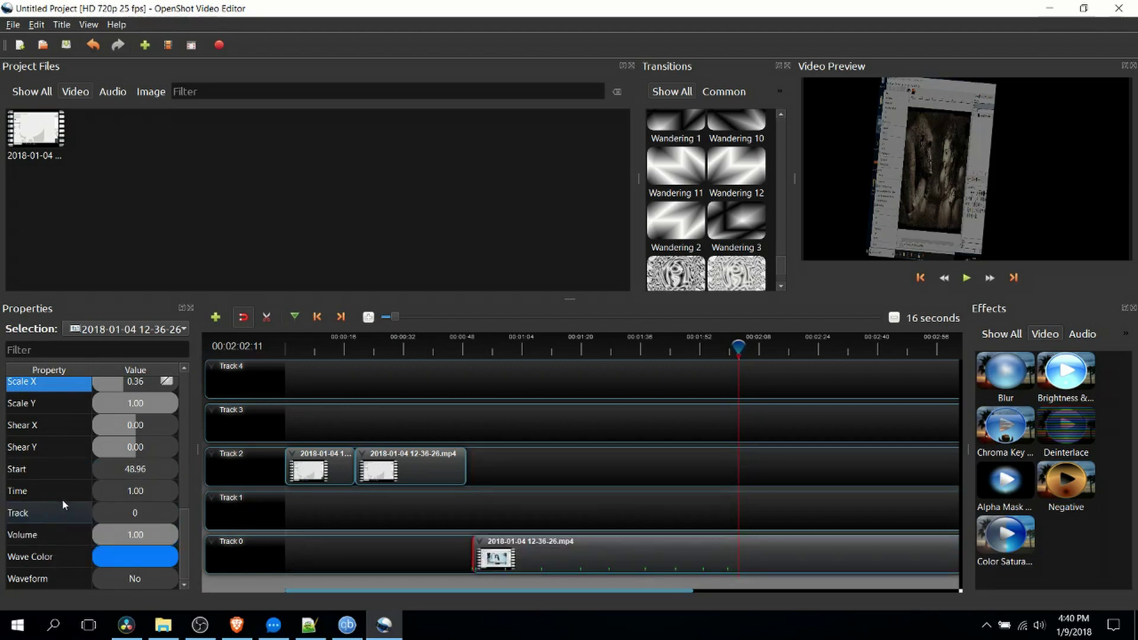
pyautogui.rightClick(62, 493)
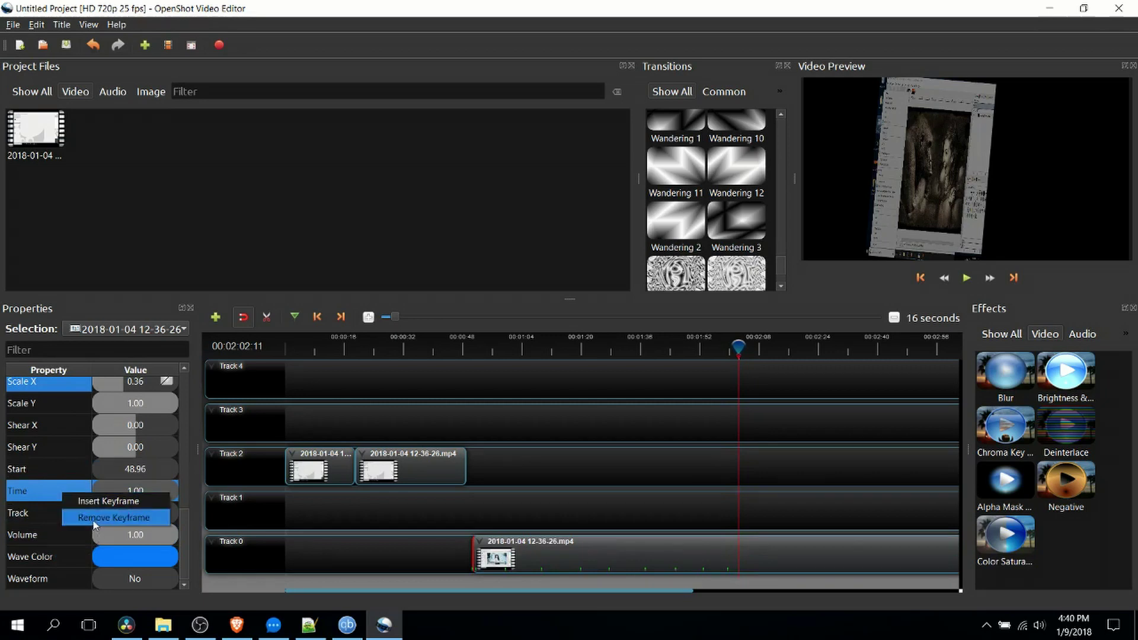
pyautogui.click(764, 409)
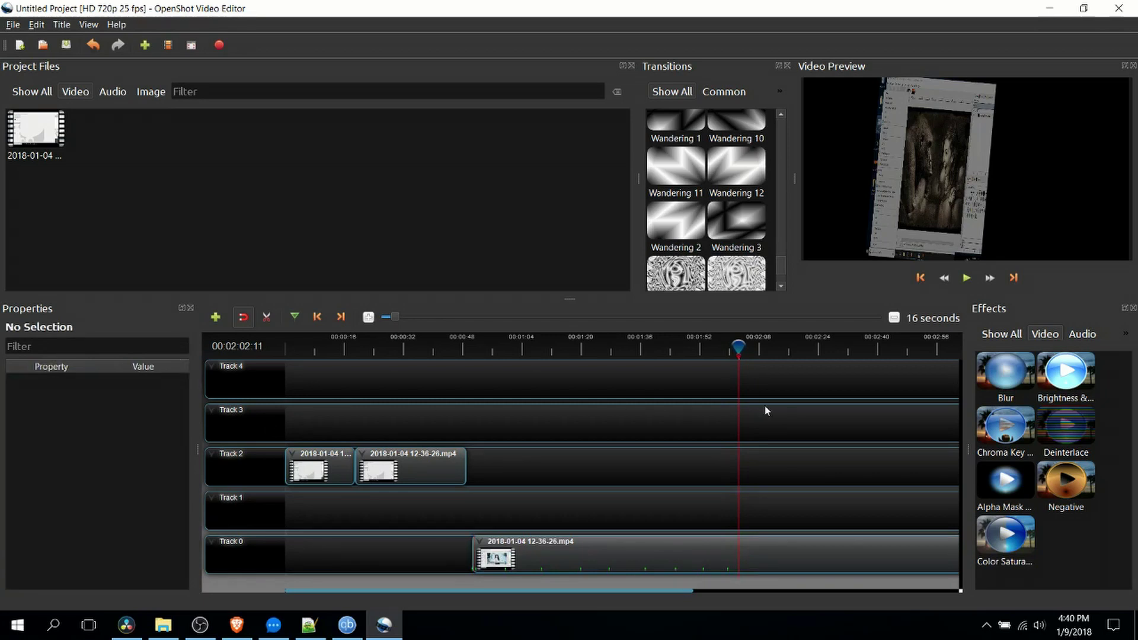